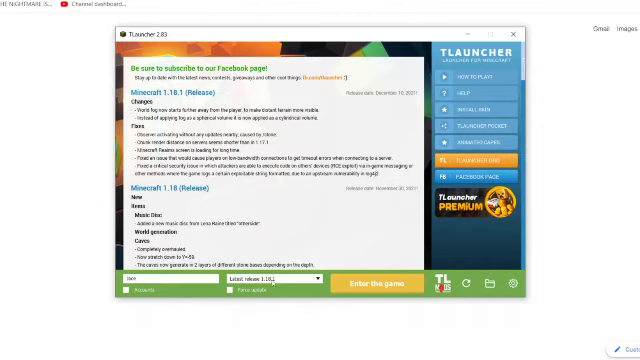
# Step: Browse the Minecraft version list with release 1.18.1 selected, then leave TLauncher
pyautogui.click(292, 279)
pyautogui.scroll(-3, 275, 230)
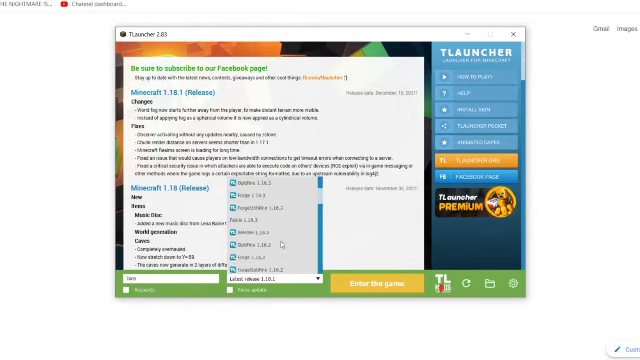
pyautogui.scroll(-5, 300, 230)
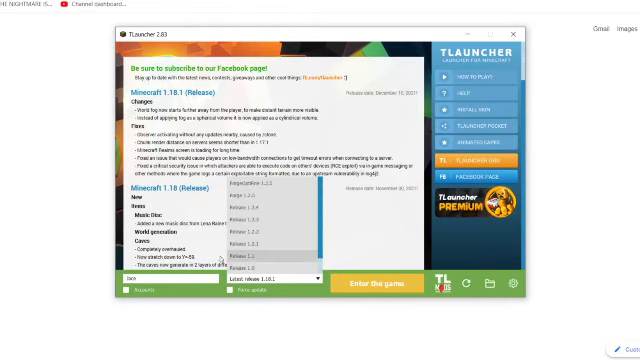
pyautogui.scroll(5, 300, 230)
pyautogui.scroll(5, 280, 215)
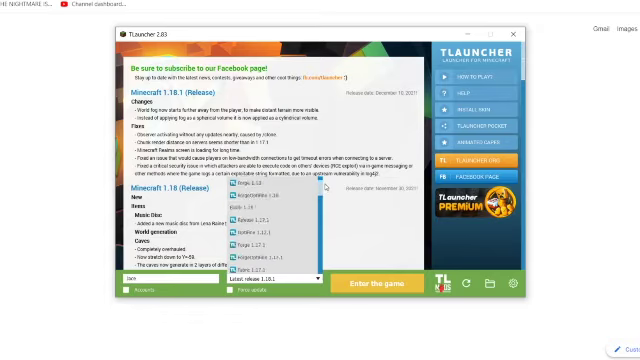
pyautogui.scroll(3, 266, 200)
pyautogui.hotkey('alt', 'Tab')
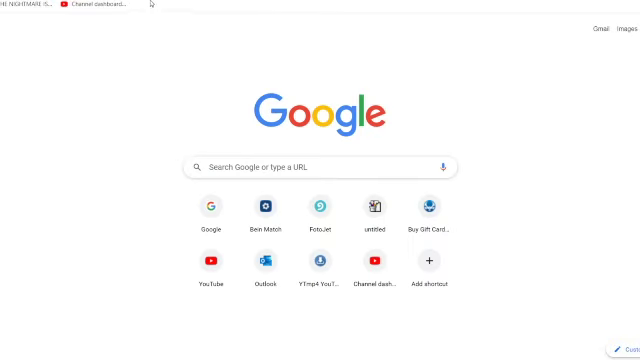
# Step: Go to tlauncher.org via the address bar and show its Windows/Mac/Linux download choices
pyautogui.hotkey('ctrl', 'l')
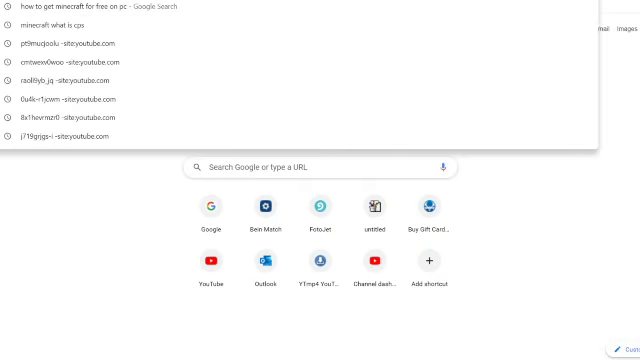
pyautogui.write('tlau')
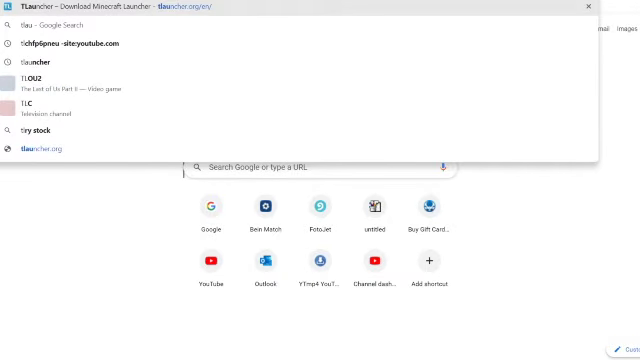
pyautogui.press('Return')
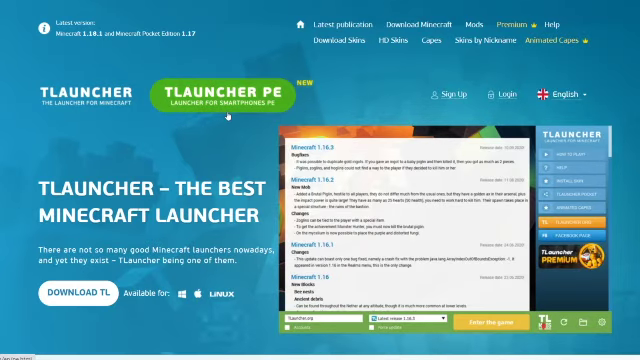
pyautogui.click(77, 292)
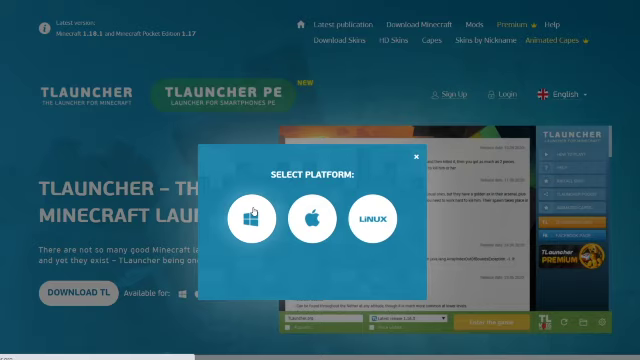
# Step: Pick Windows to get the installer .exe, pausing it from the download bar's item menu
pyautogui.click(252, 212)
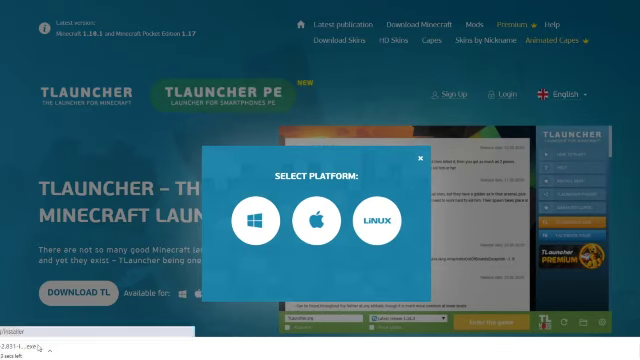
pyautogui.click(50, 350)
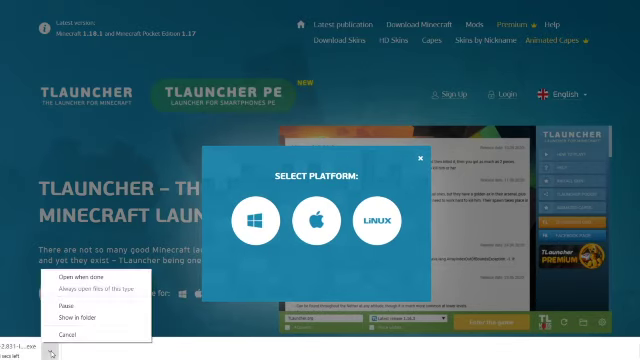
pyautogui.click(66, 305)
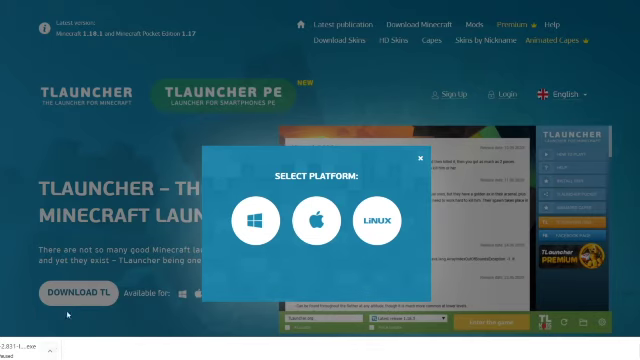
pyautogui.click(50, 350)
pyautogui.click(66, 334)
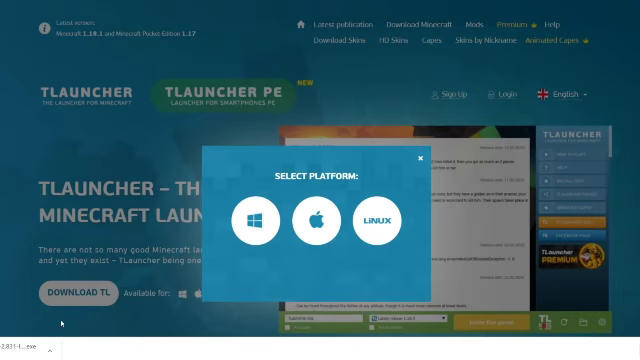